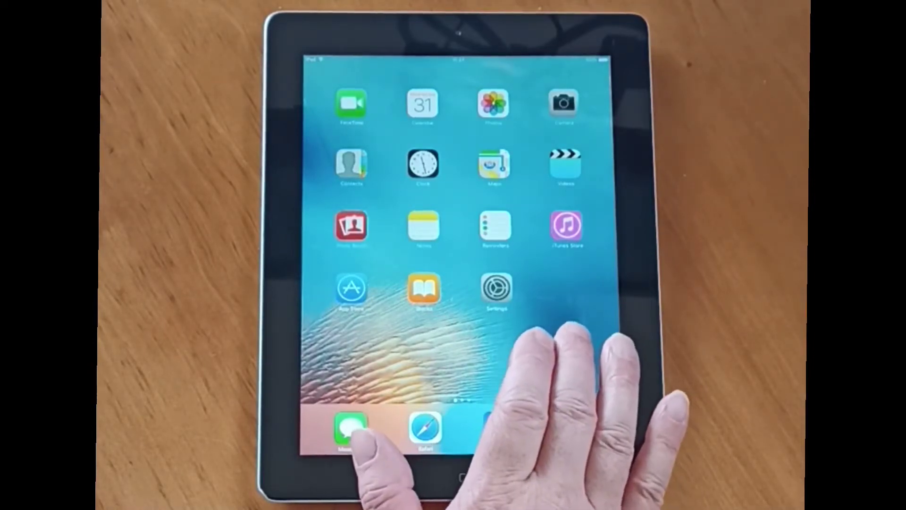
Step: Swipe left to the second home-screen page, which holds the music apps
drag(572, 330, 535, 333)
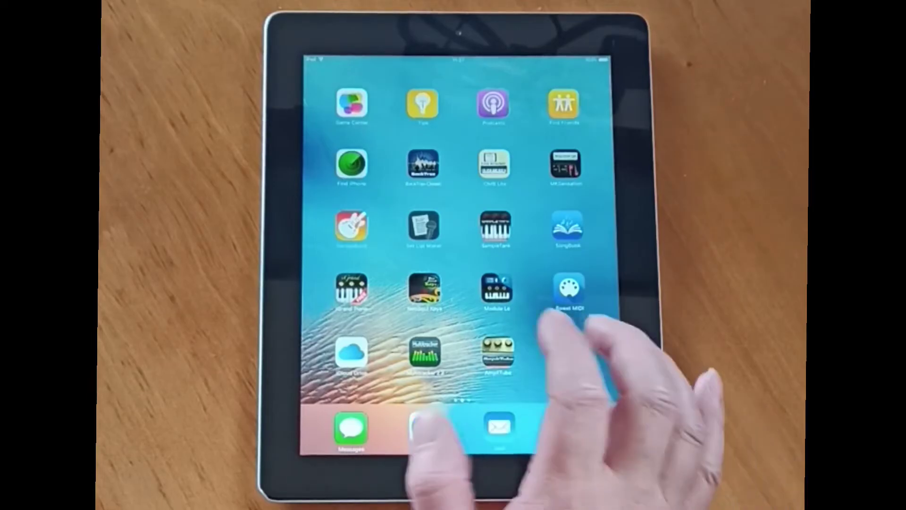
click(352, 225)
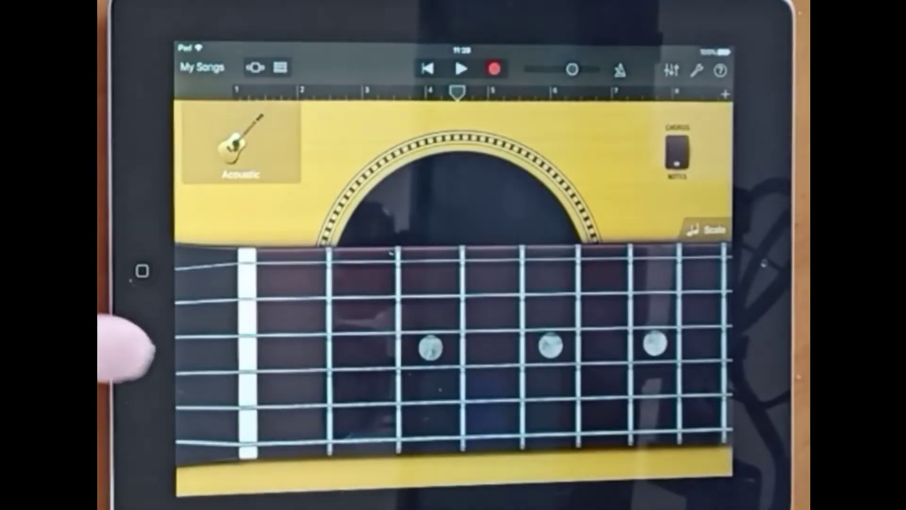
click(368, 306)
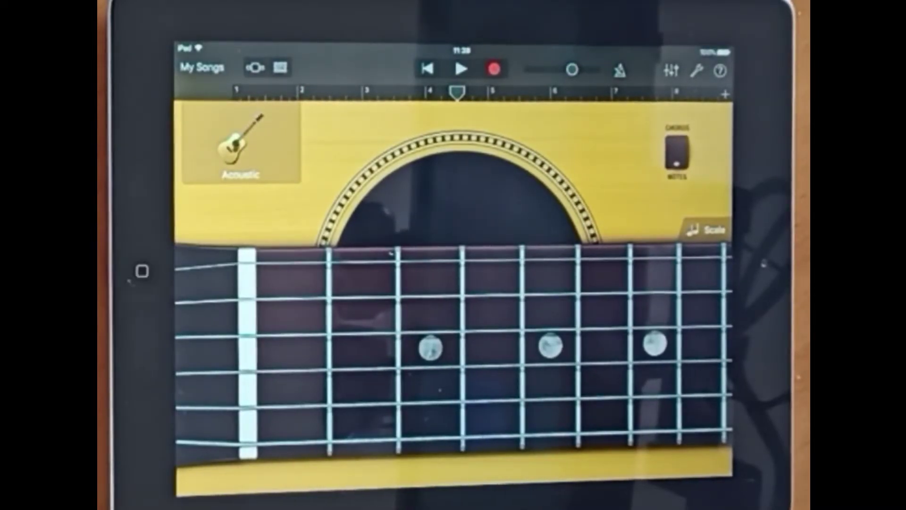
click(141, 271)
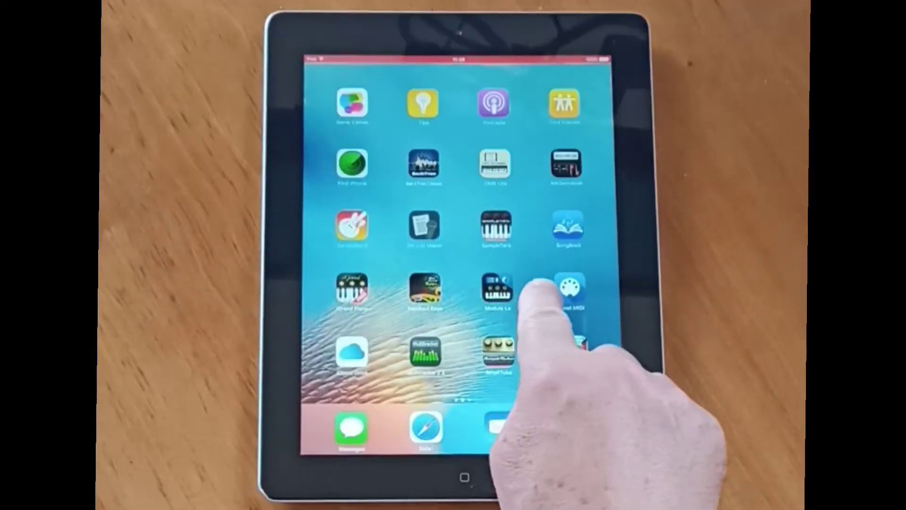
Step: Return to page one, search the App Store for 'youtube', and try to get YouTube
drag(542, 283, 578, 382)
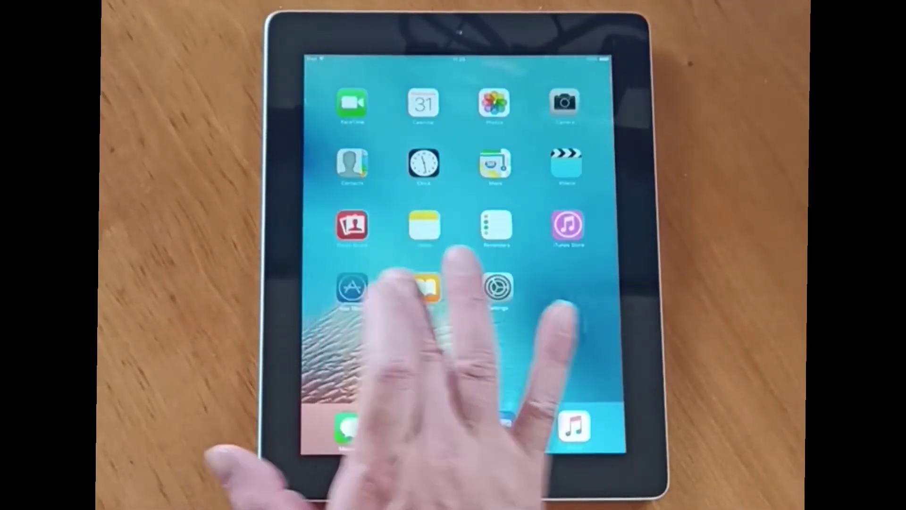
click(352, 285)
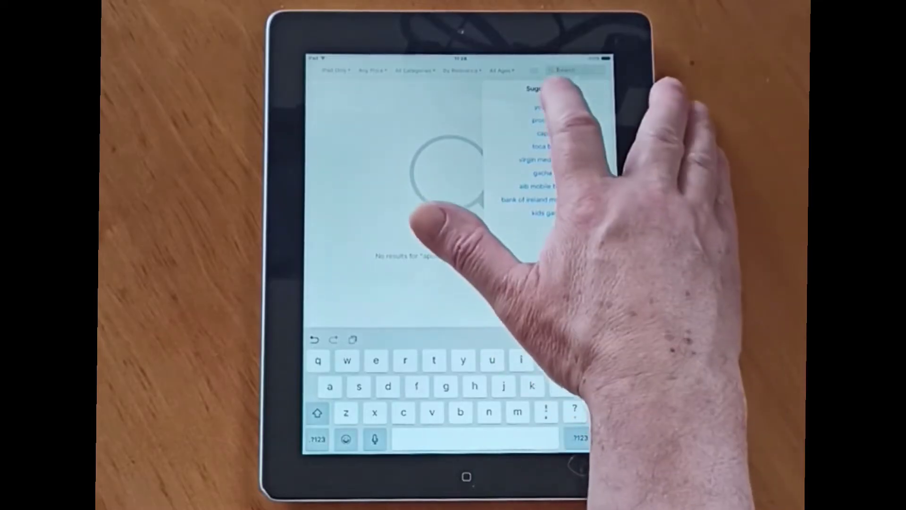
click(546, 106)
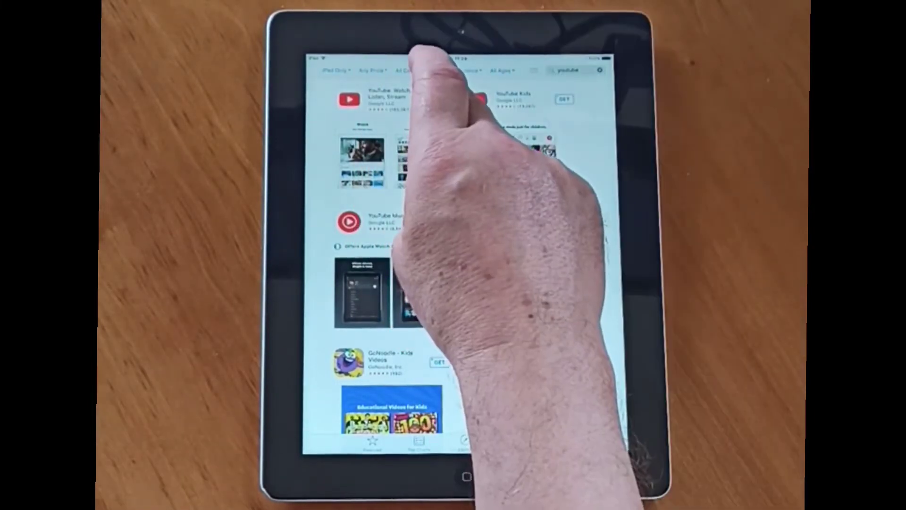
click(435, 99)
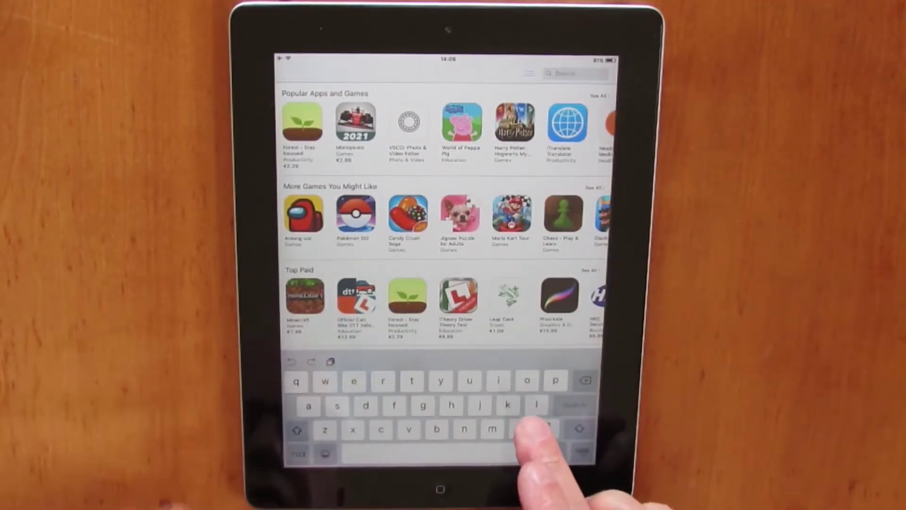
Step: Search the App Store for 'keystage' and pick the KeyStage Lite suggestion
text(ke)
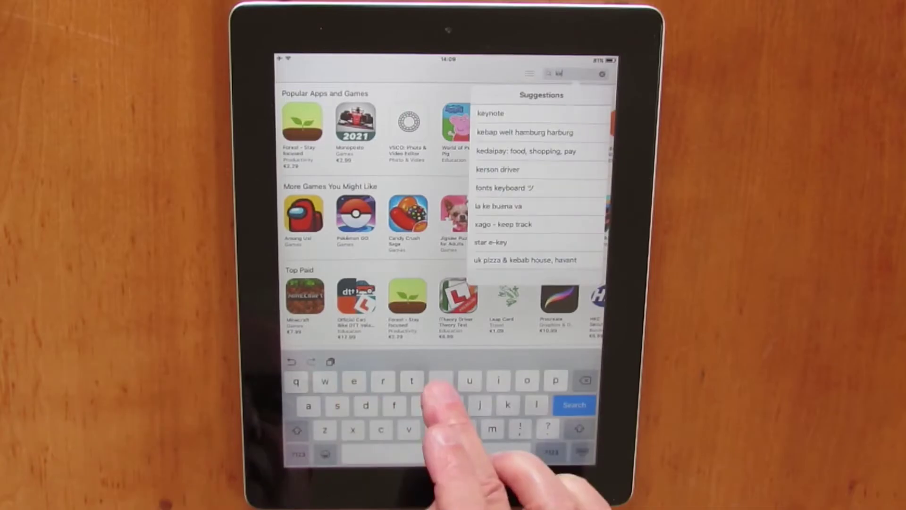
text(ystage lite)
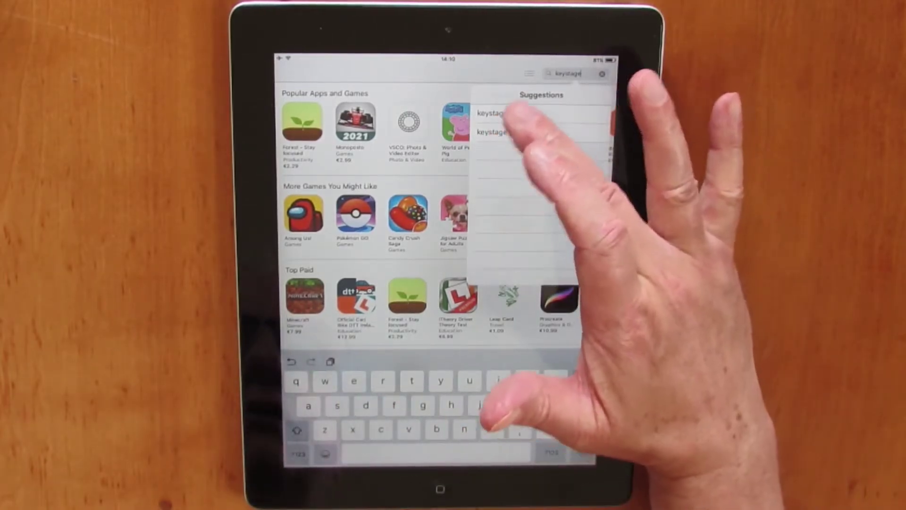
click(499, 132)
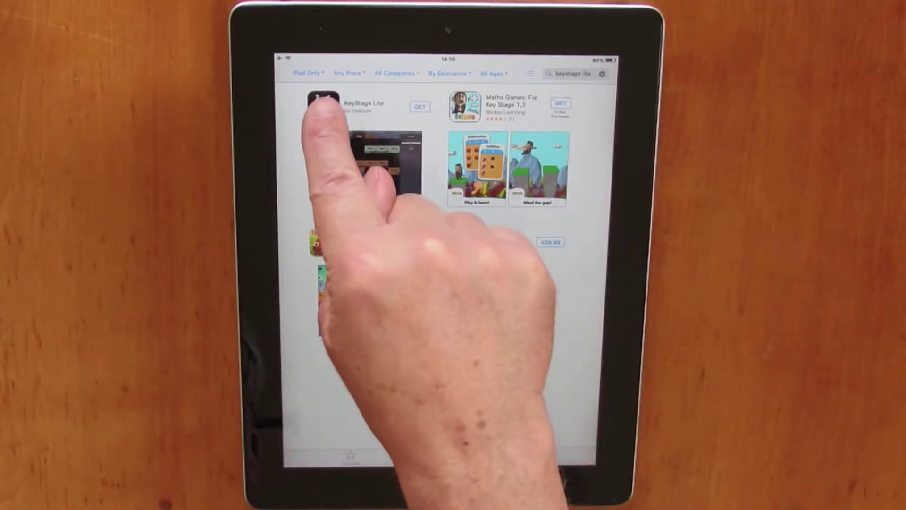
Step: Open KeyStage Lite's details, check its Information section, and tap GET on the free app
click(321, 107)
drag(485, 344, 485, 283)
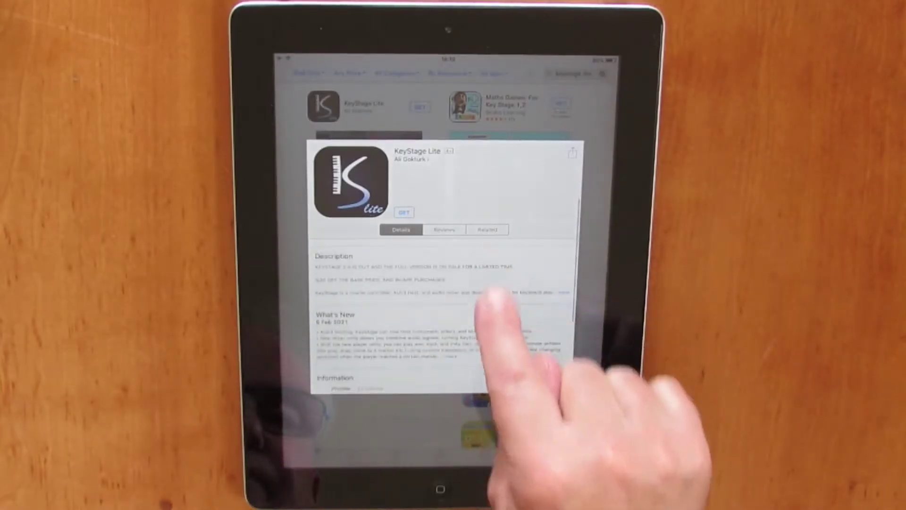
drag(486, 330, 486, 273)
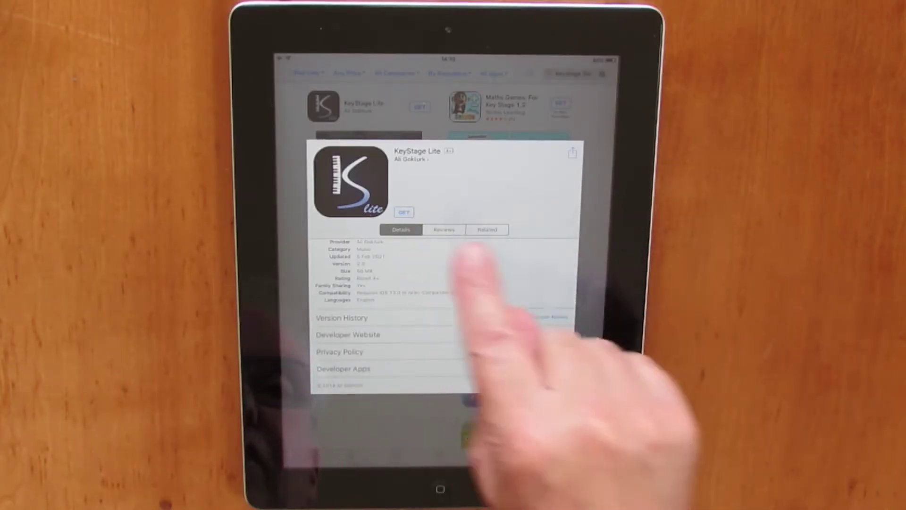
click(404, 212)
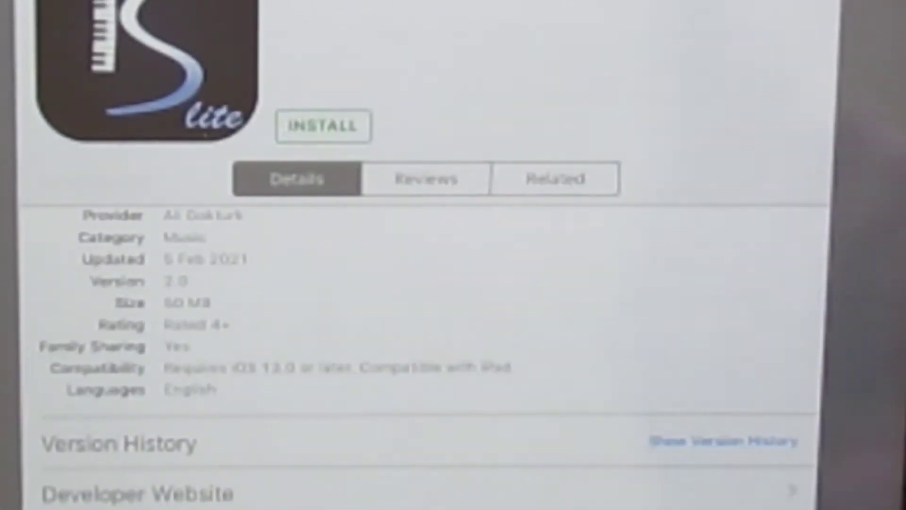
Step: Tap INSTALL for KeyStage Lite, which ends in an Unable to Purchase alert
click(324, 126)
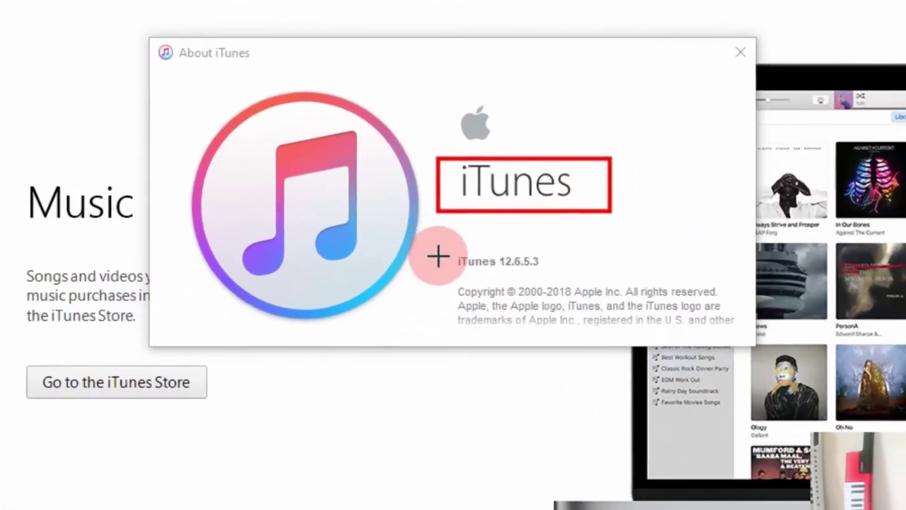
Step: Drag twice in the iTunes window while checking that version 12.6.5.3 is installed
drag(442, 220, 460, 246)
drag(464, 294, 609, 307)
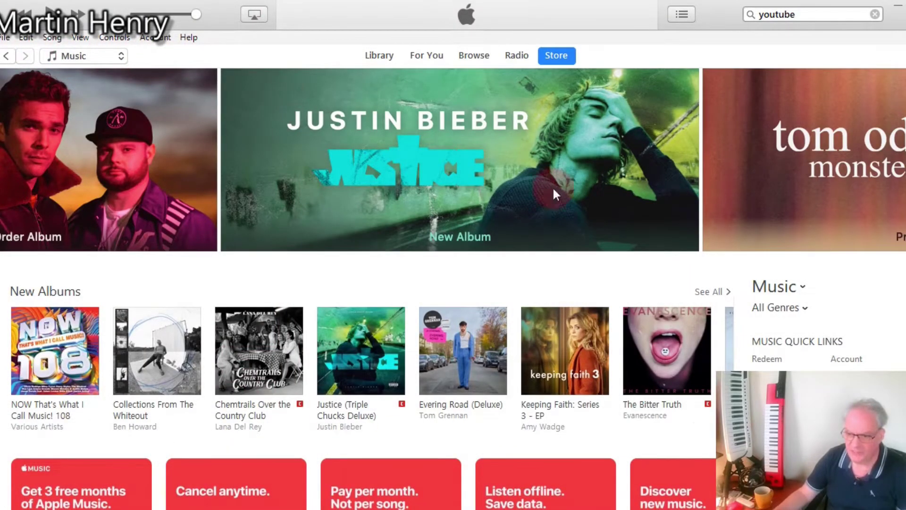
click(120, 56)
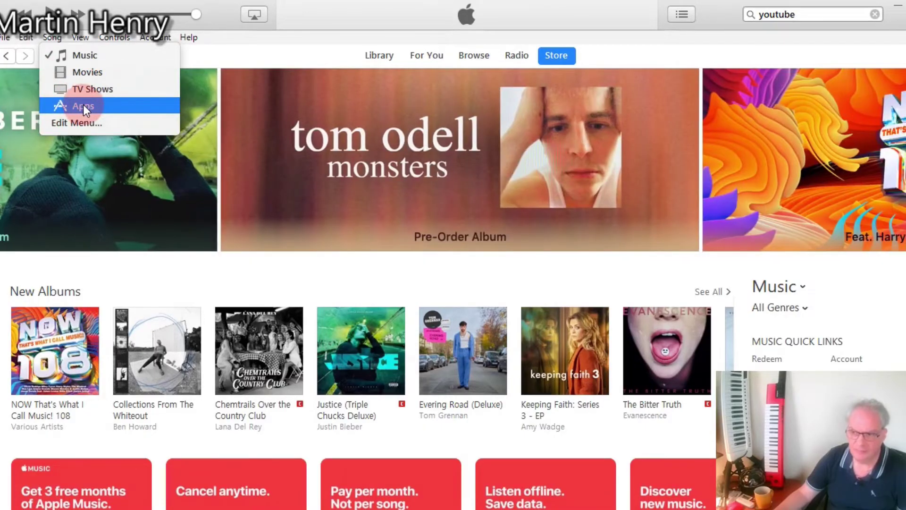
click(83, 105)
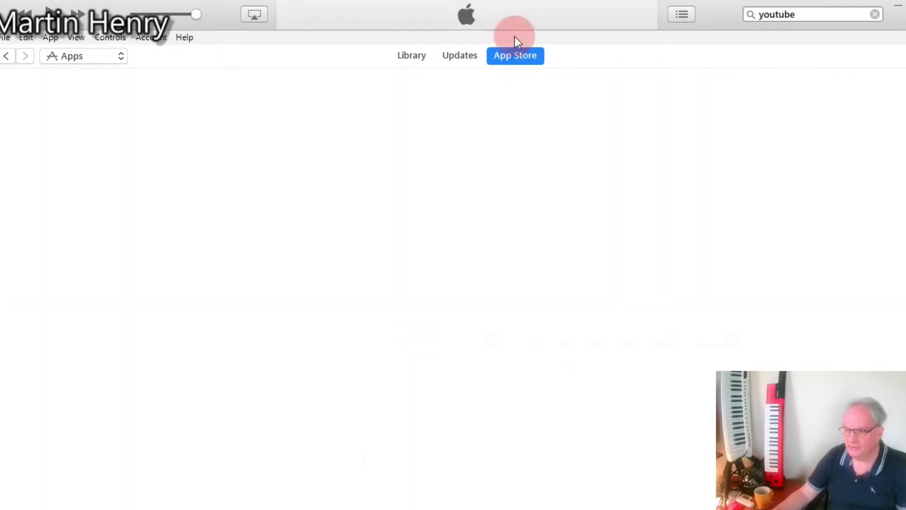
click(416, 56)
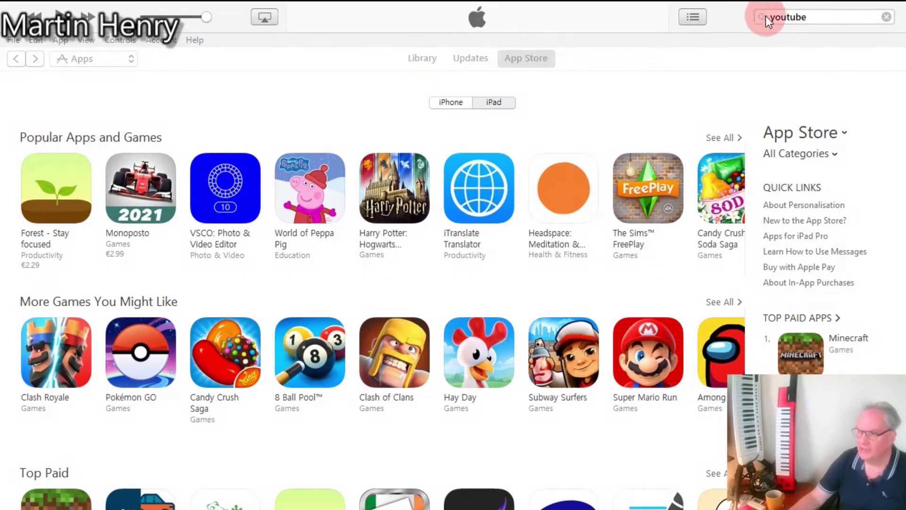
click(807, 18)
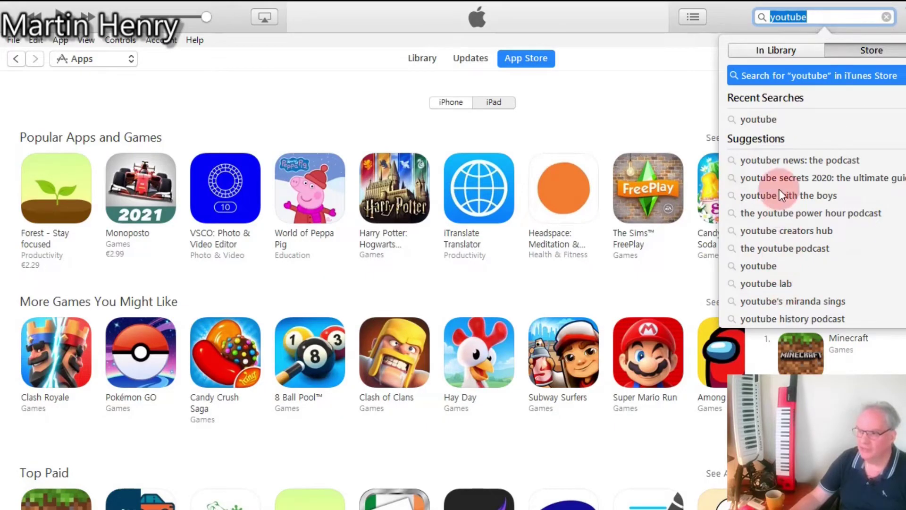
Step: Rerun the 'youtube' search and draw a rectangle around the iPad Apps results heading
click(758, 120)
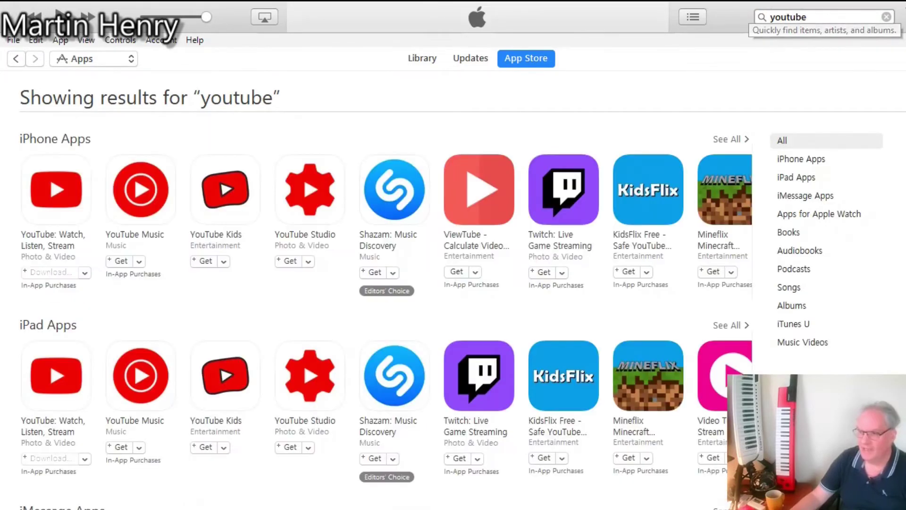
key(super+shift+s)
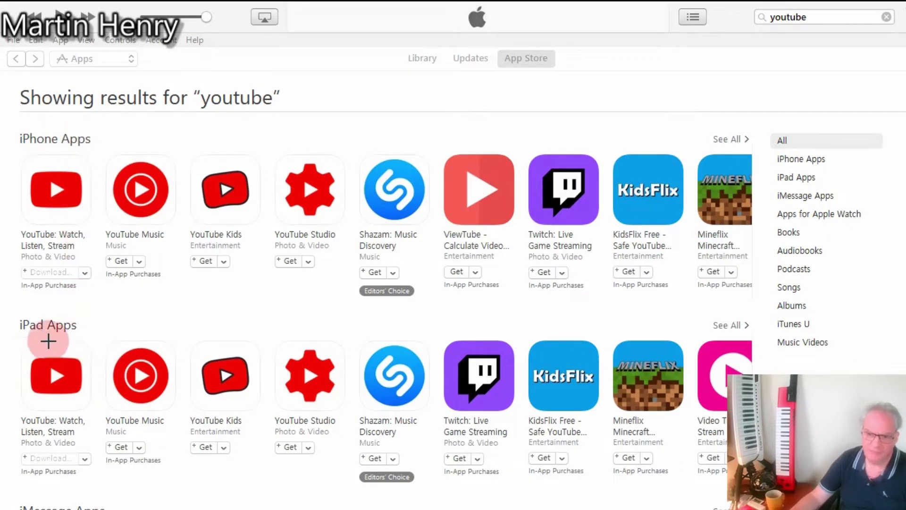
drag(15, 306, 88, 338)
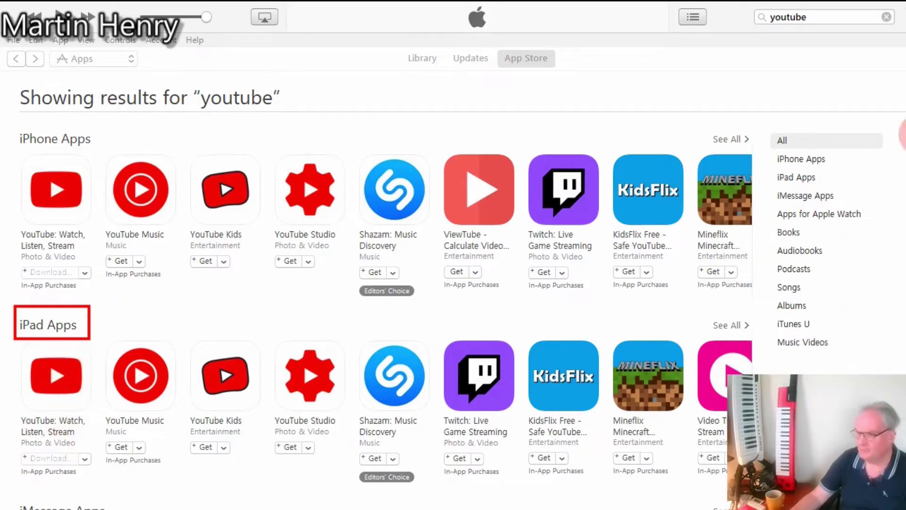
Step: Open YouTube's iPad page, outline its iOS 11.0 compatibility requirement, and click Get
click(39, 432)
scroll(475, 395, down, 5)
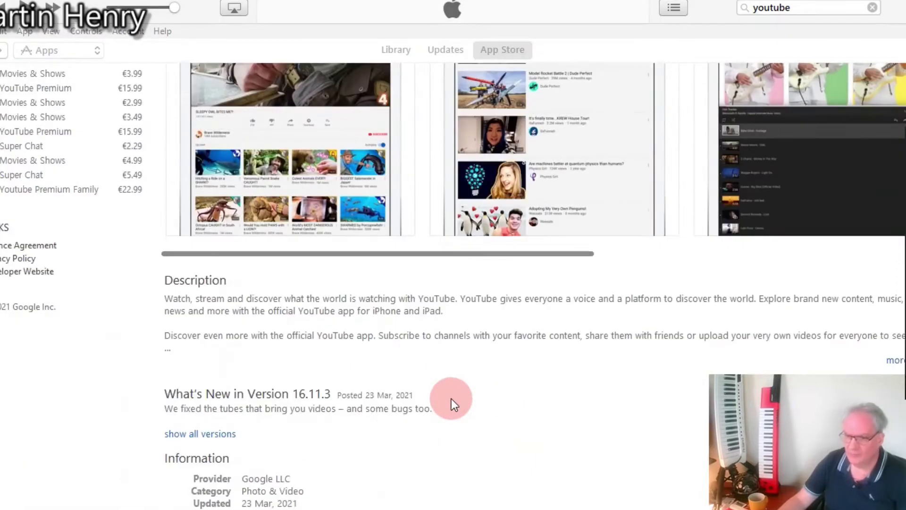
scroll(451, 398, down, 8)
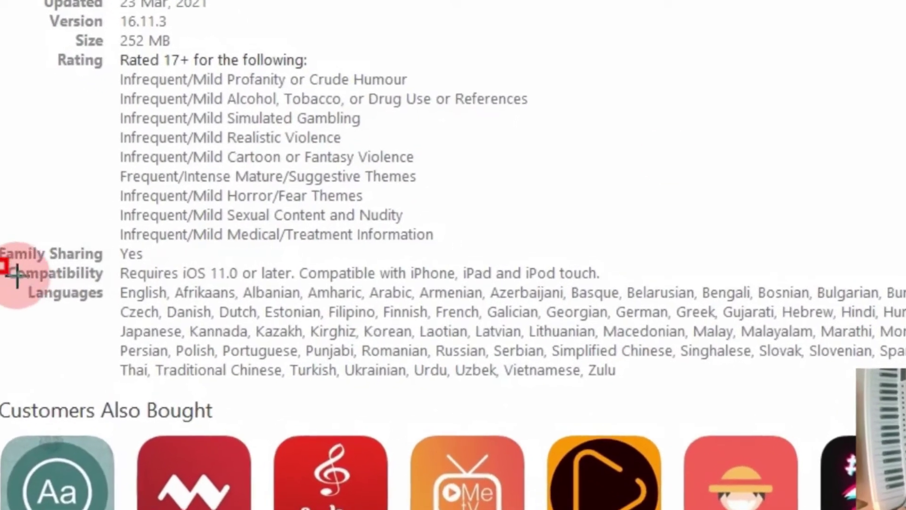
drag(84, 293, 278, 295)
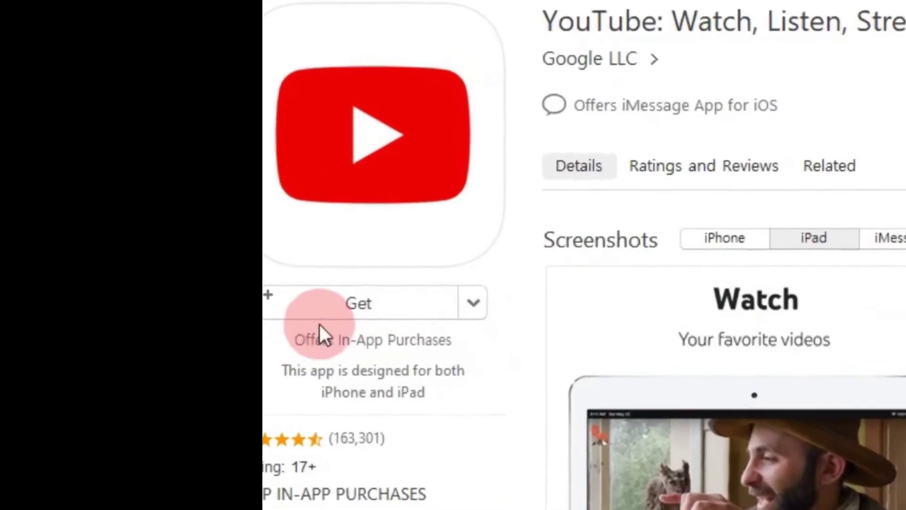
click(370, 298)
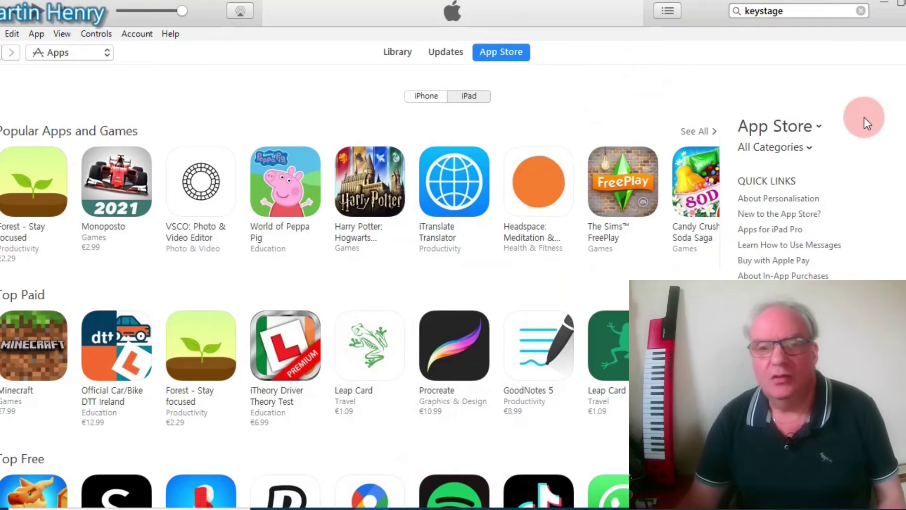
Step: Rerun the recent 'keystage' search to list KeyStage Lite under iPad Apps
click(783, 6)
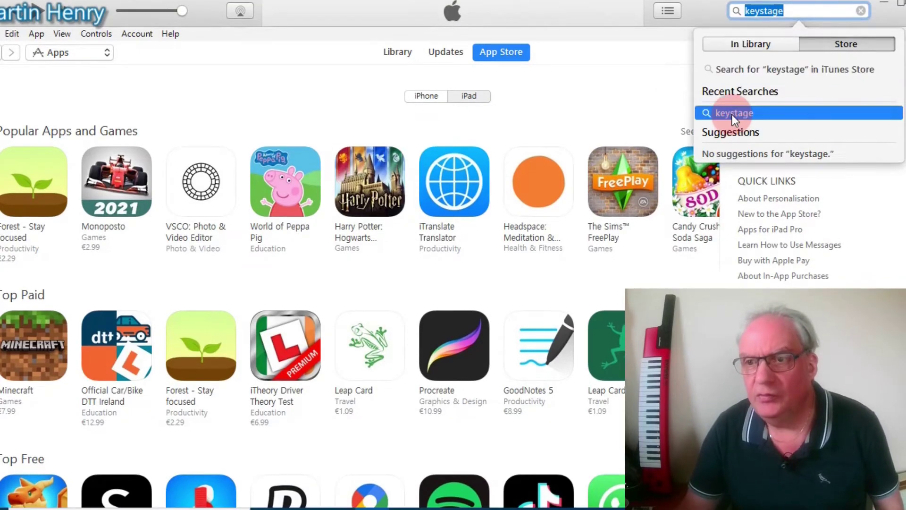
click(731, 114)
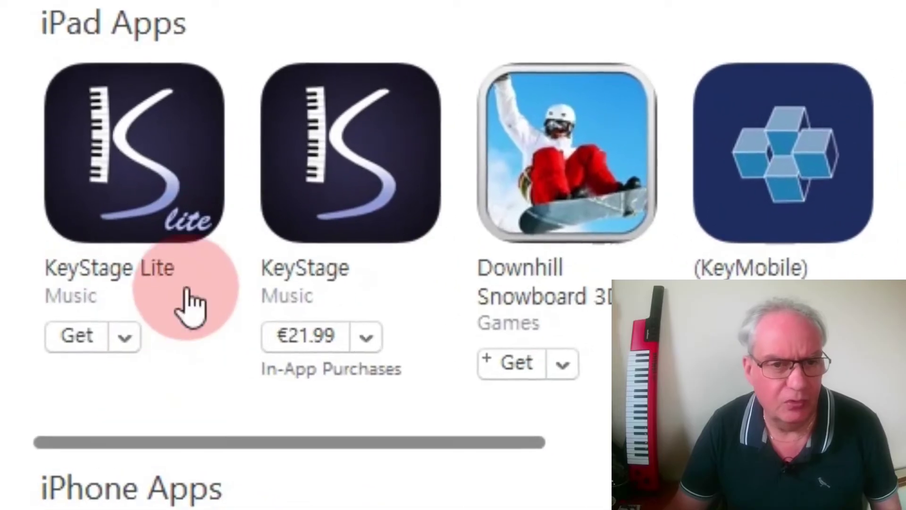
Step: Open the KeyStage Lite app page and highlight its iOS 13.0 or later compatibility requirement
click(153, 191)
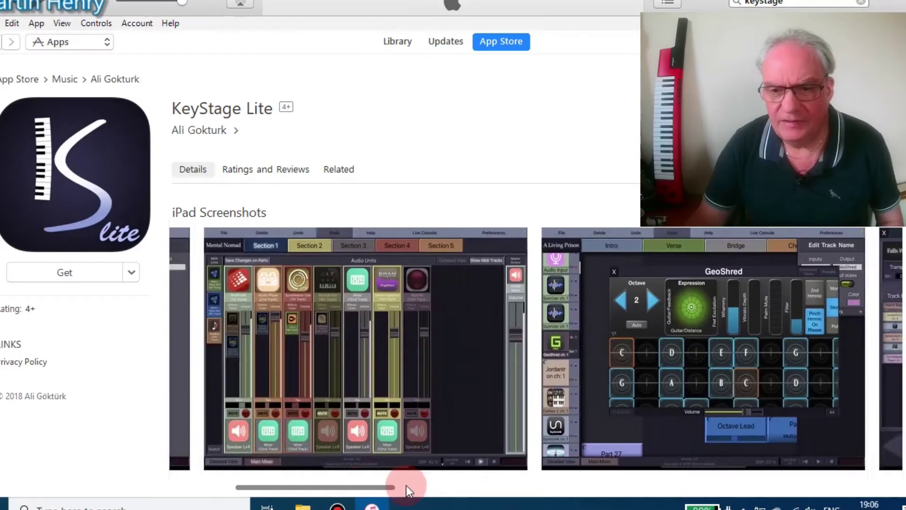
drag(406, 485, 299, 481)
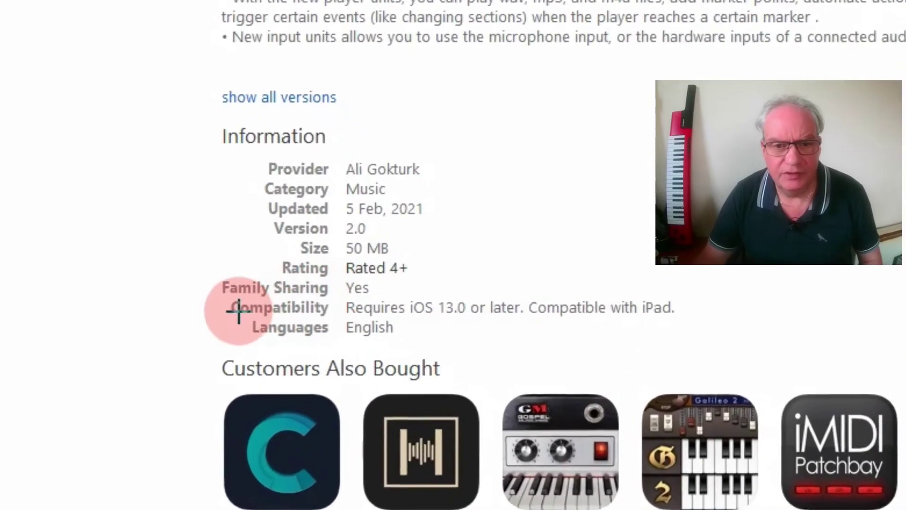
drag(194, 310, 527, 323)
drag(558, 353, 625, 369)
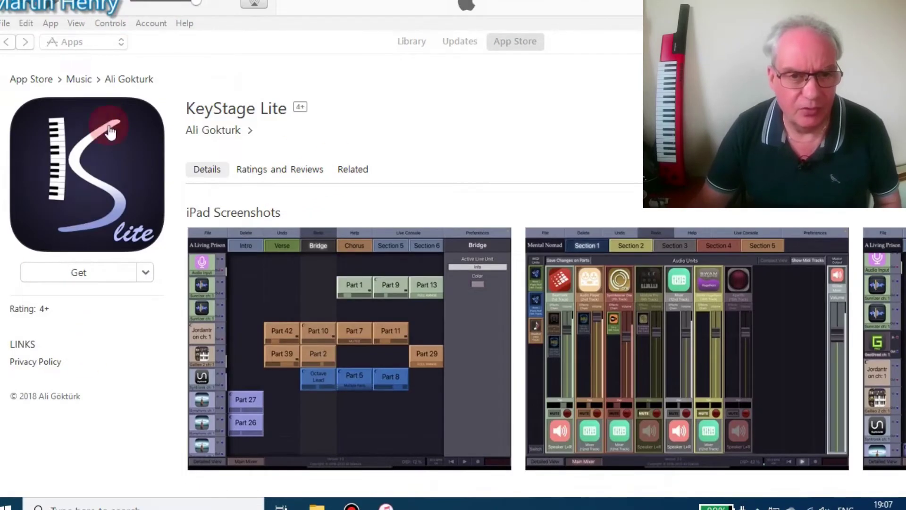
Step: Download KeyStage Lite and mark it as downloaded
click(79, 278)
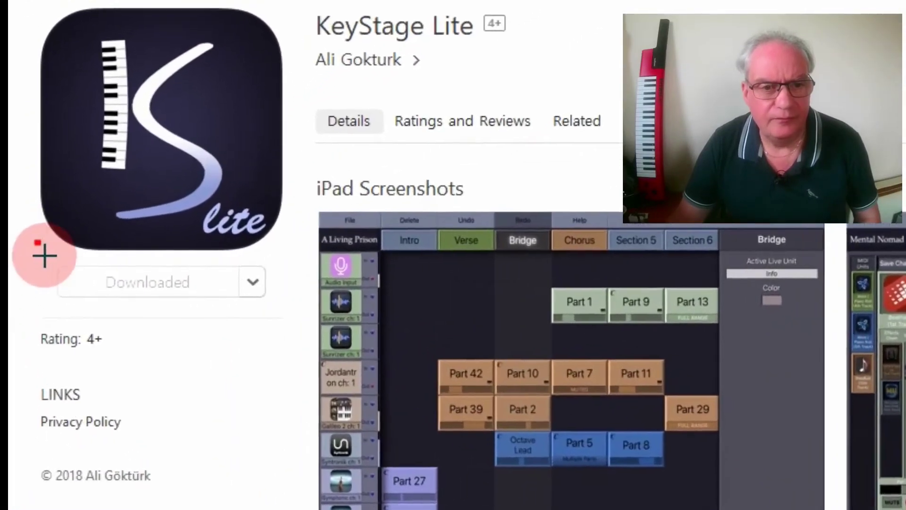
mouse_move(45, 255)
mouse_down()
mouse_move(69, 306)
mouse_move(298, 318)
mouse_up()
click(117, 53)
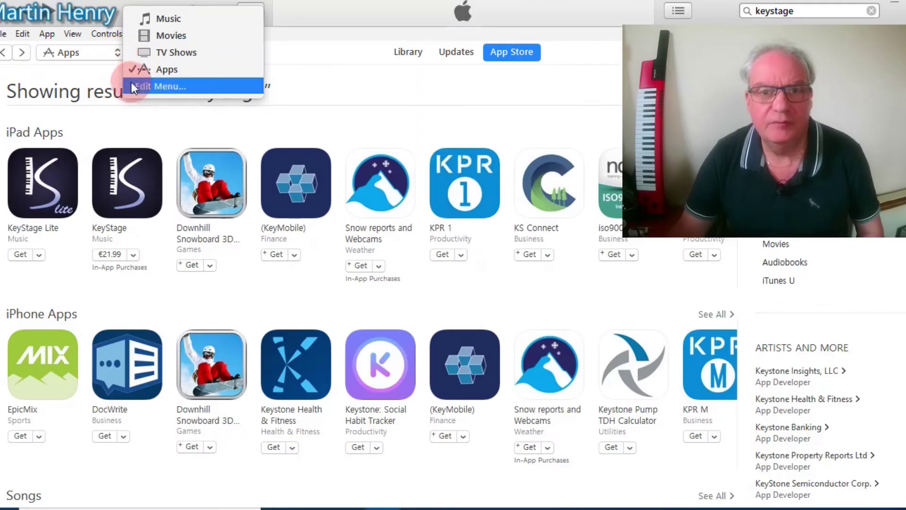
Step: Switch to the Library view to look over the apps
click(409, 53)
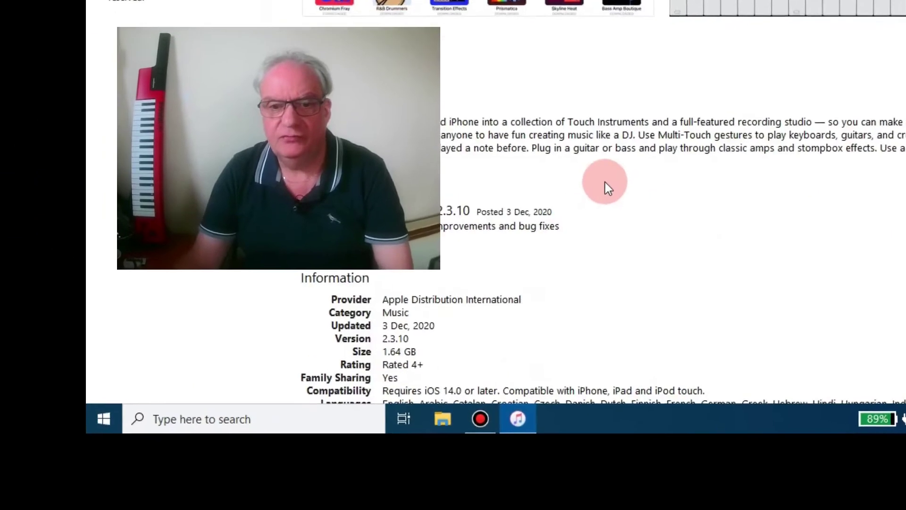
Step: Highlight GarageBand's Compatibility row (iOS 14.0 or later), then clear it and return to the page top
scroll(603, 186, down, 5)
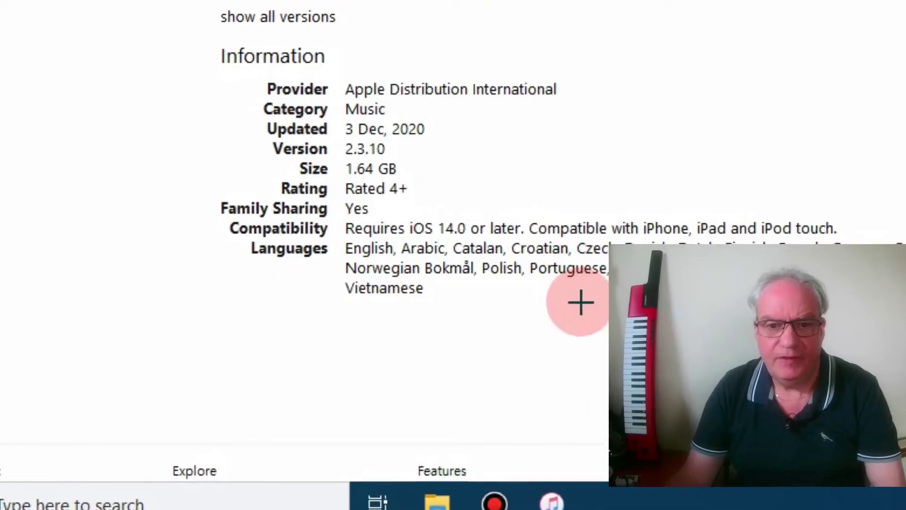
mouse_move(189, 203)
mouse_down()
mouse_move(218, 224)
mouse_move(347, 235)
mouse_move(571, 231)
mouse_up()
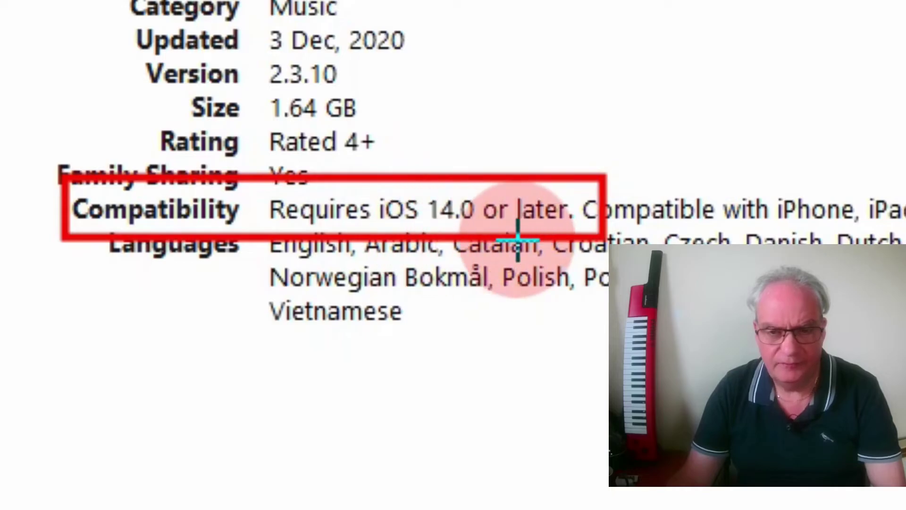
key(Escape)
scroll(410, 328, down, 3)
scroll(409, 328, up, 10)
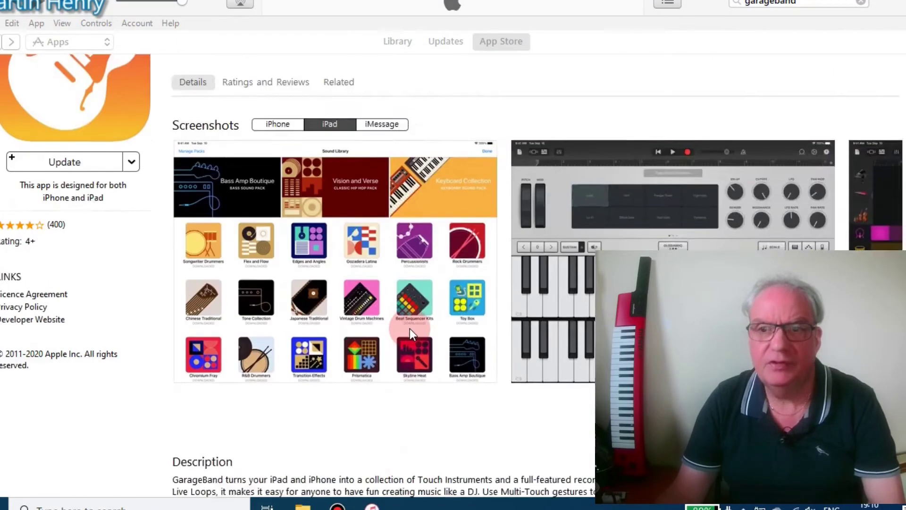
scroll(410, 328, up, 3)
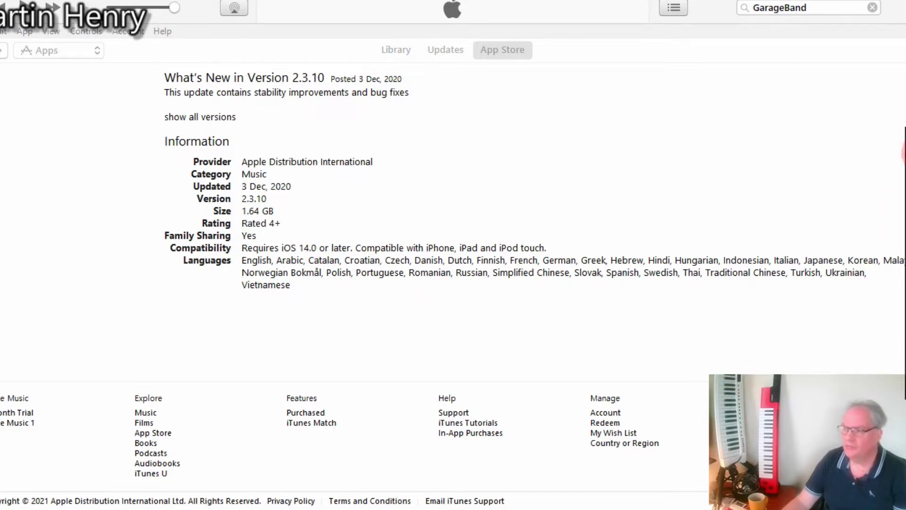
scroll(420, 315, up, 7)
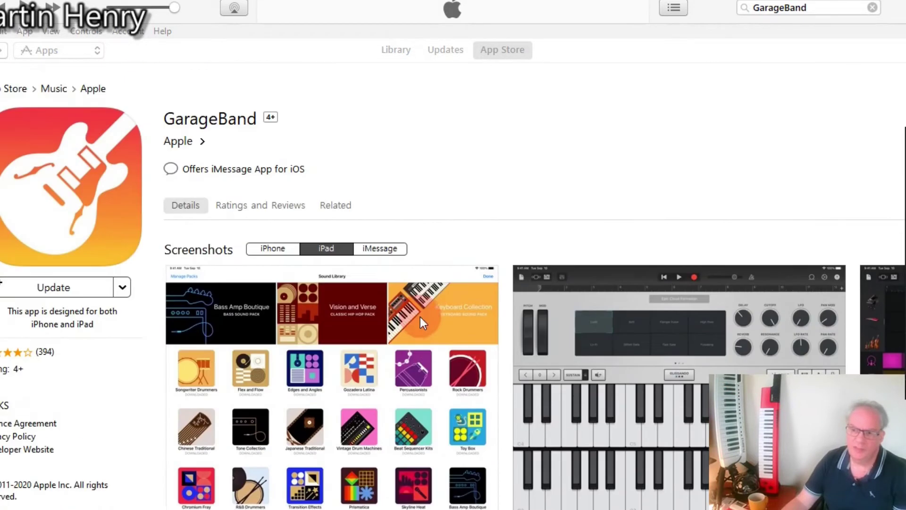
scroll(455, 124, down, 5)
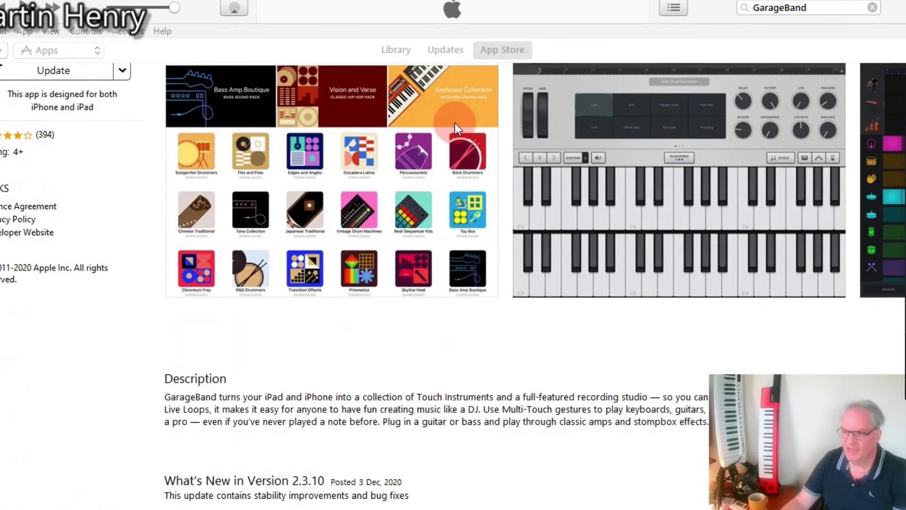
scroll(454, 122, up, 5)
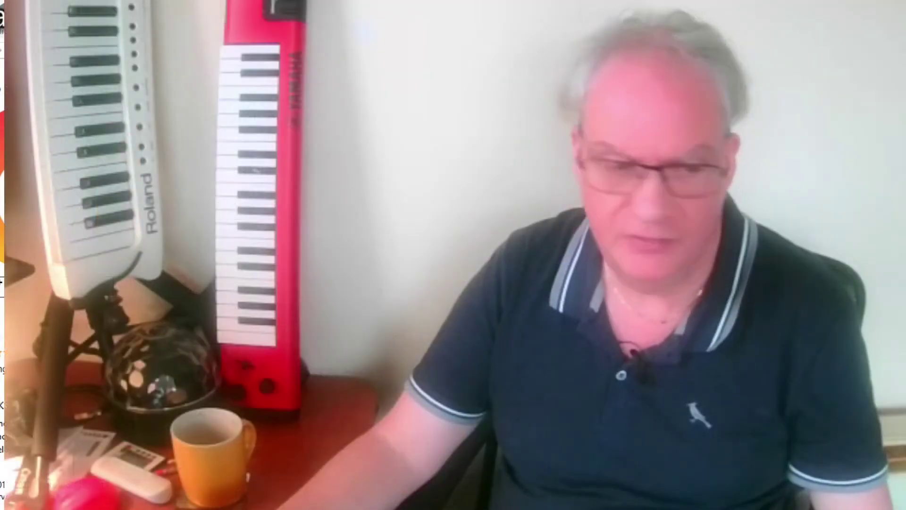